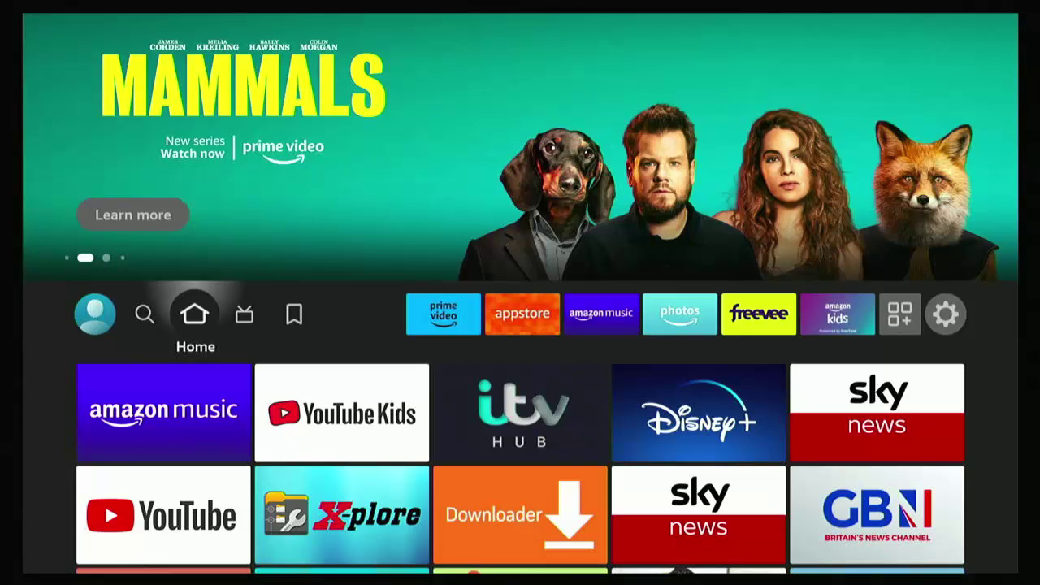
Launch YouTube from the recently used apps on the home screen.
key("Down")
key("Down")
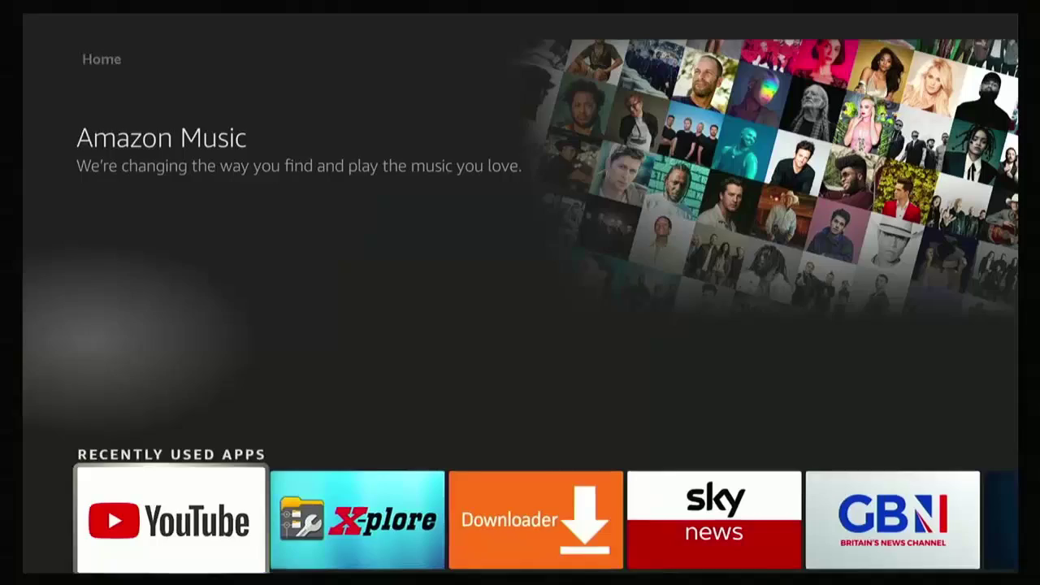
key("Return")
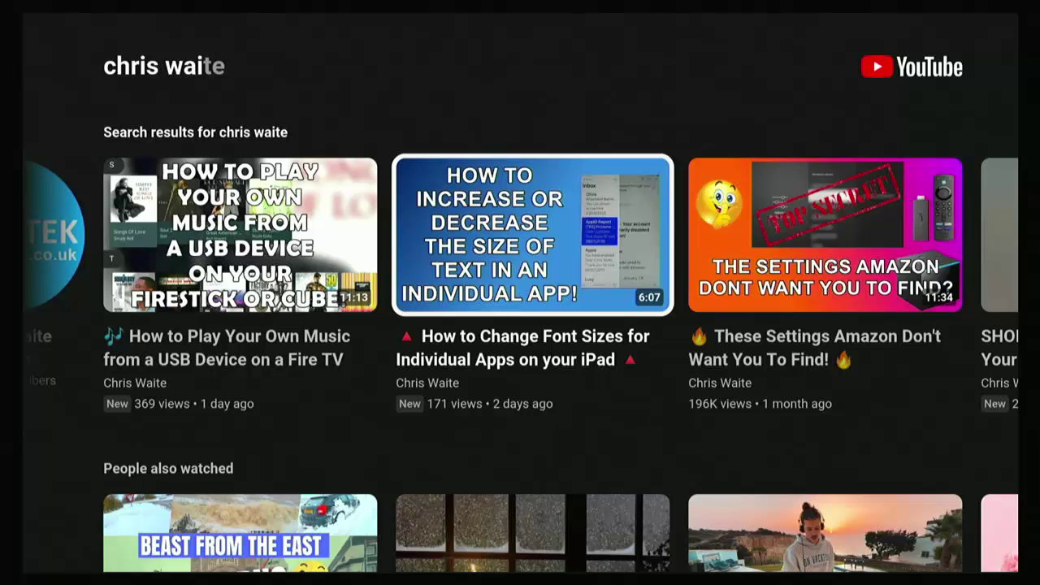
Leave the search results, exit YouTube and confirm the exit to return to the home screen.
key("Escape")
key("Escape")
key("Escape")
key("Escape")
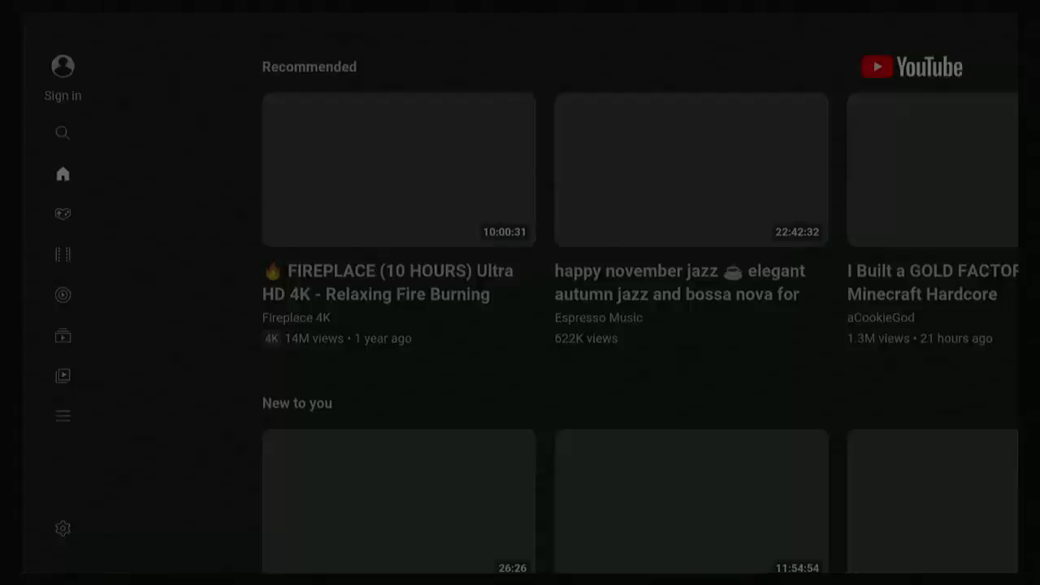
key("Escape")
key("Escape")
key("Down")
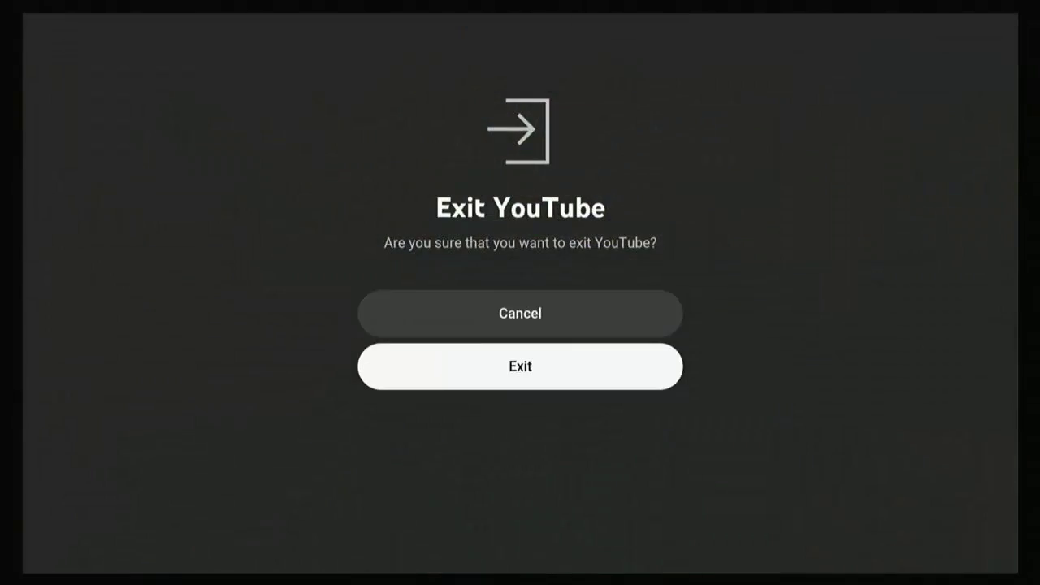
key("Return")
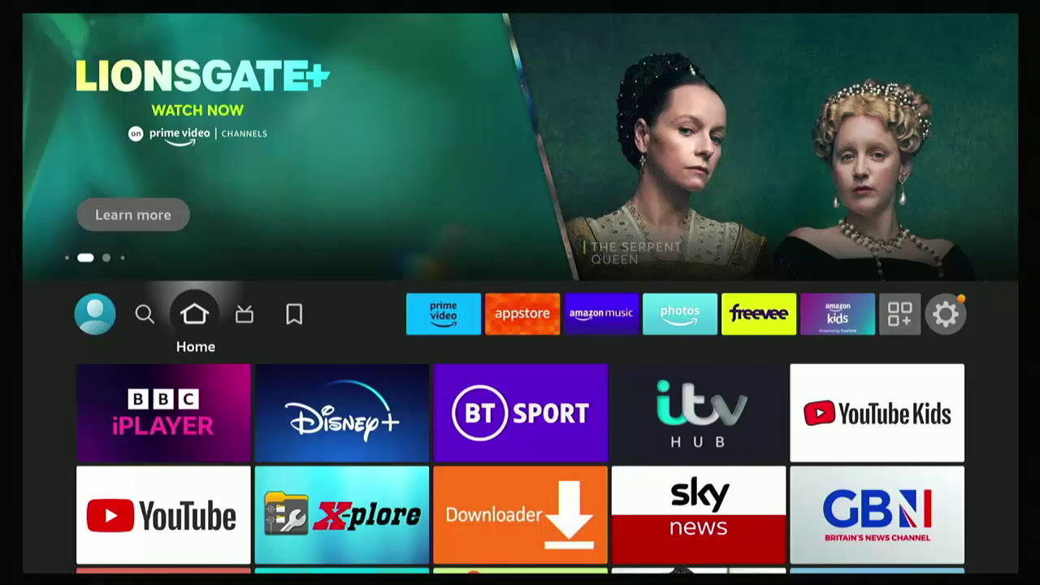
Go to the Settings section of the home screen.
key("Right")
key("Right")
key("Right")
key("Right")
key("Right")
key("Right")
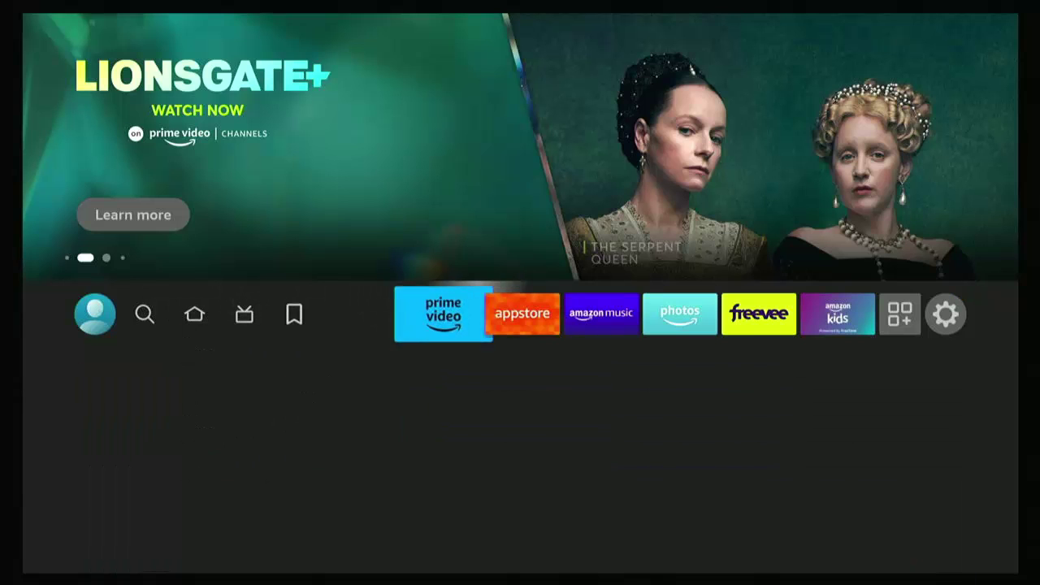
key("Right")
key("Right")
key("Right")
key("Right")
key("Right")
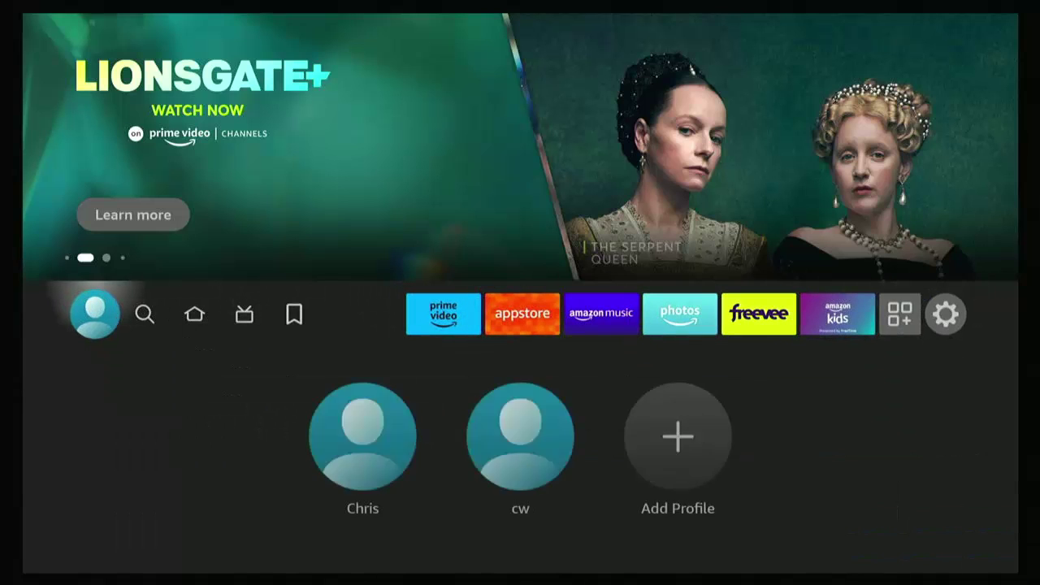
key("Left")
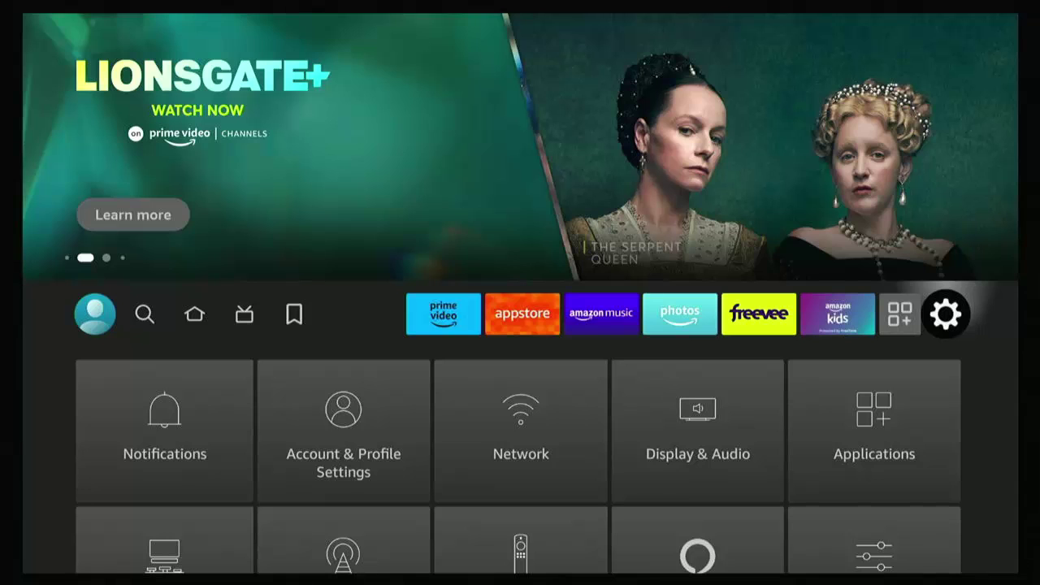
Open the Display & Audio settings.
key("Down")
key("Right")
key("Right")
key("Right")
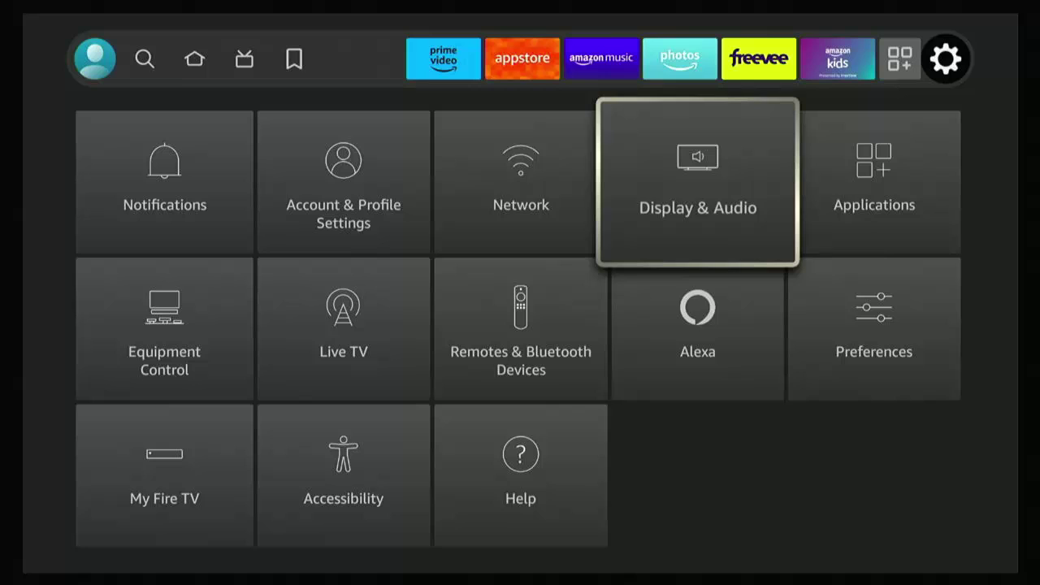
key("Return")
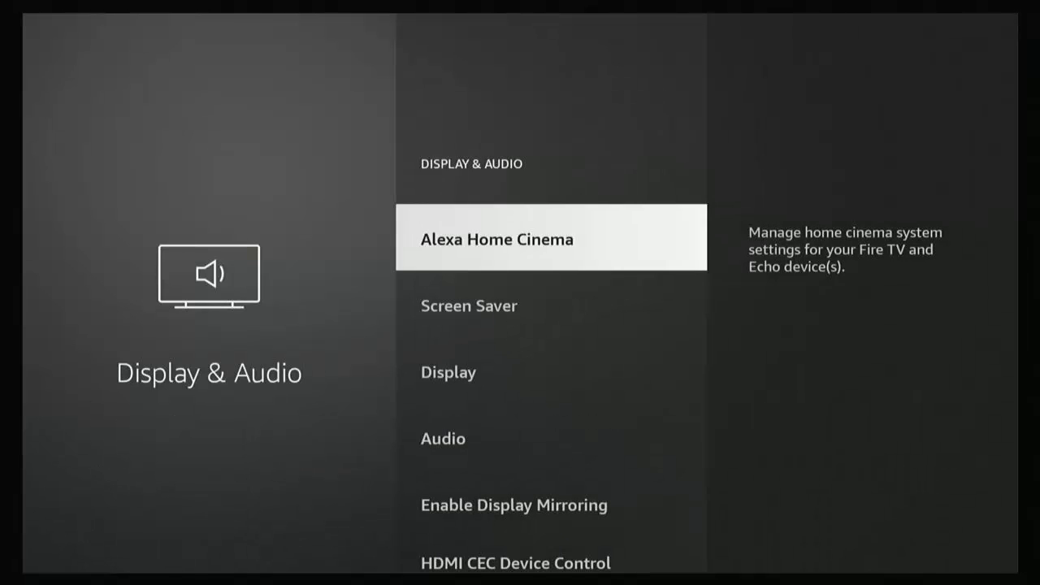
Set Surround Sound in the Audio settings to Best Available and return to the settings overview.
key("Down")
key("Down")
key("Down")
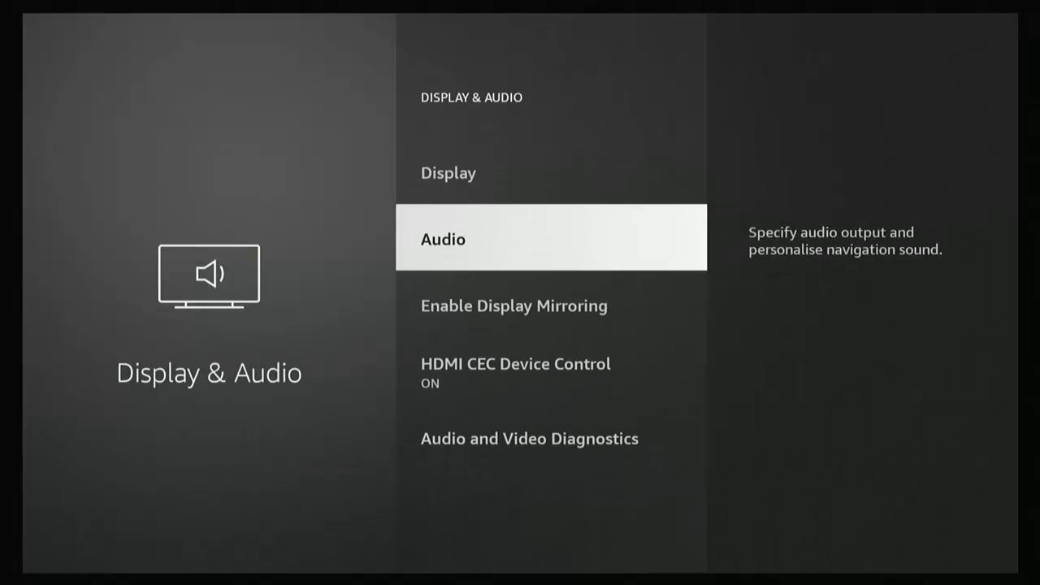
key("Return")
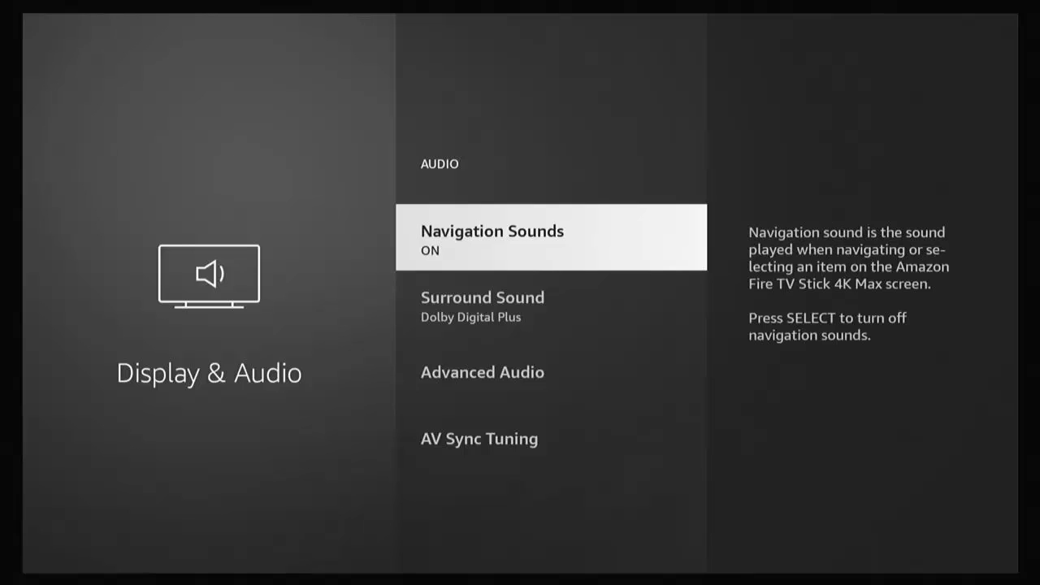
key("Down")
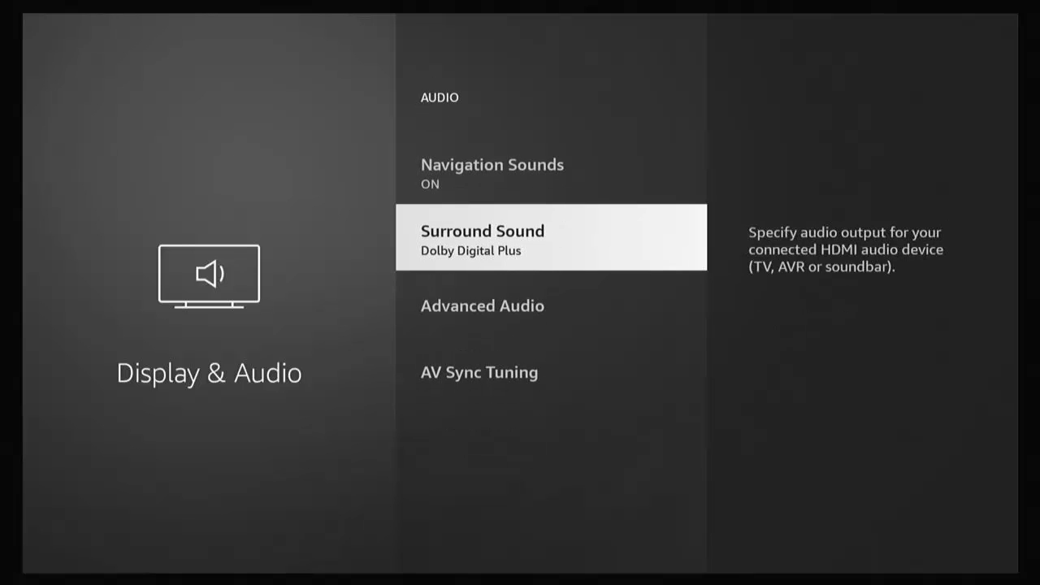
key("Return")
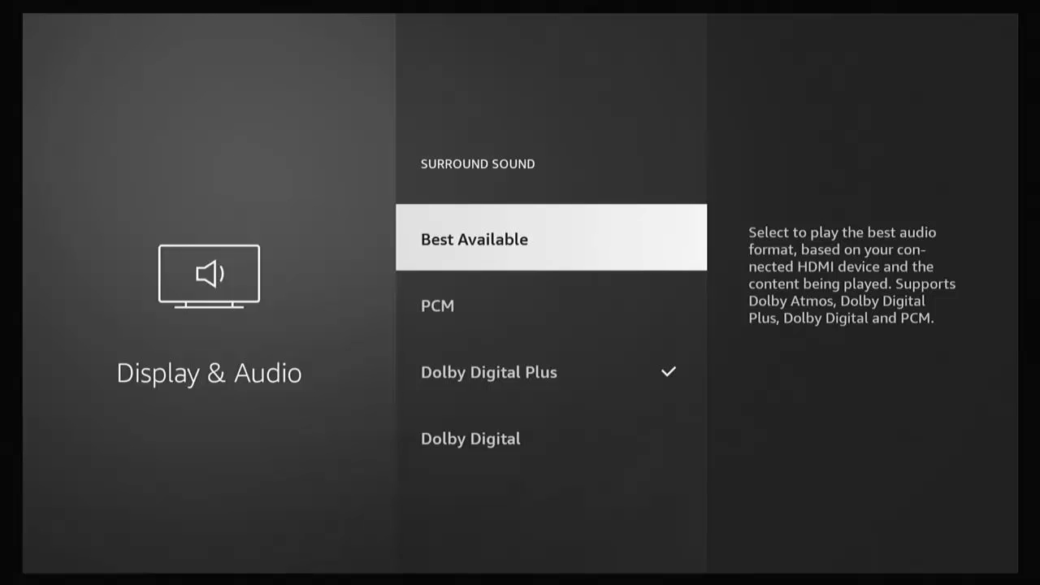
key("Return")
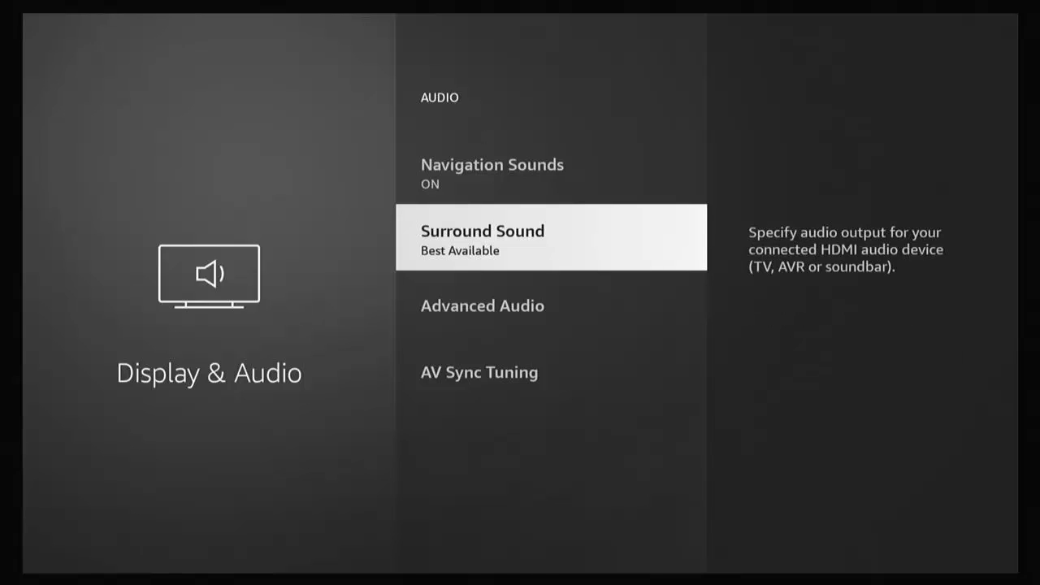
key("Escape")
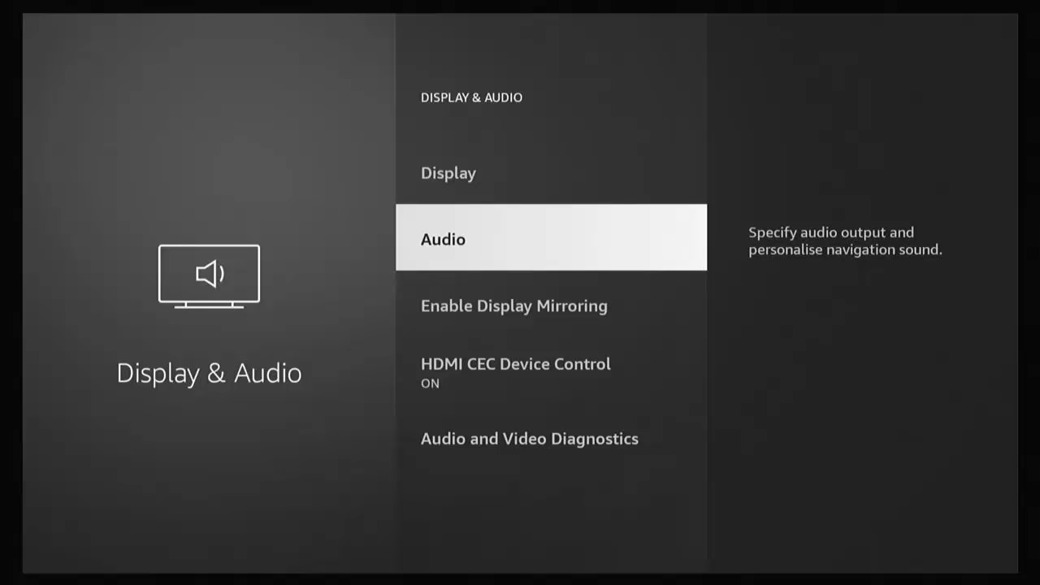
key("Escape")
key("Left")
key("Left")
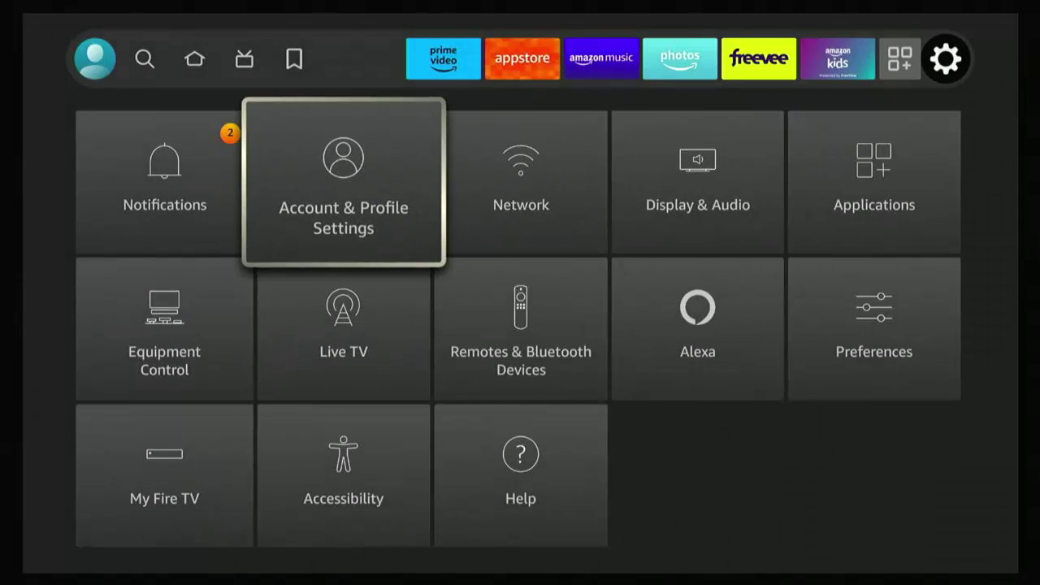
key("Left")
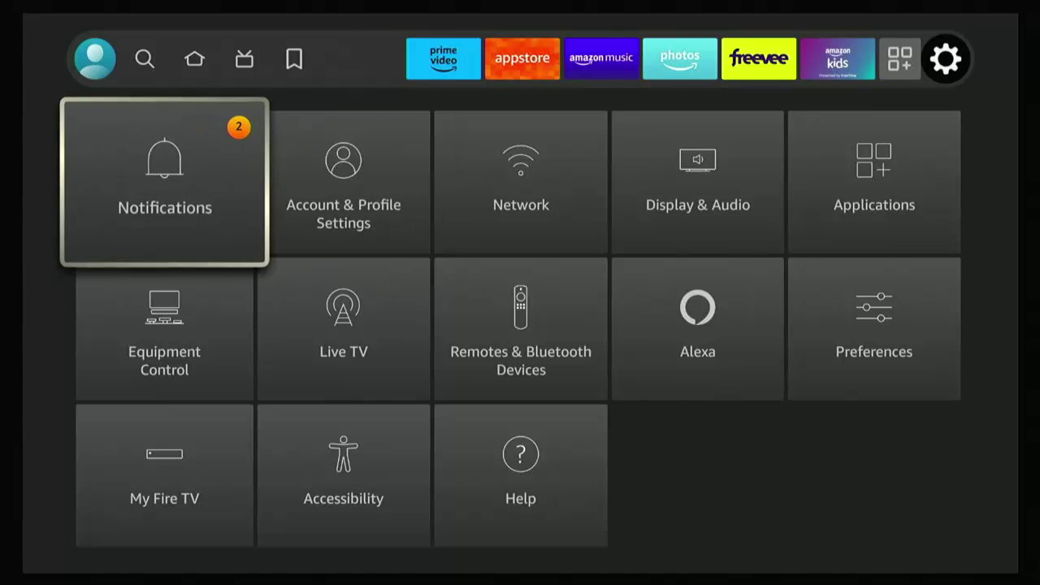
key("Right")
key("Right")
key("Right")
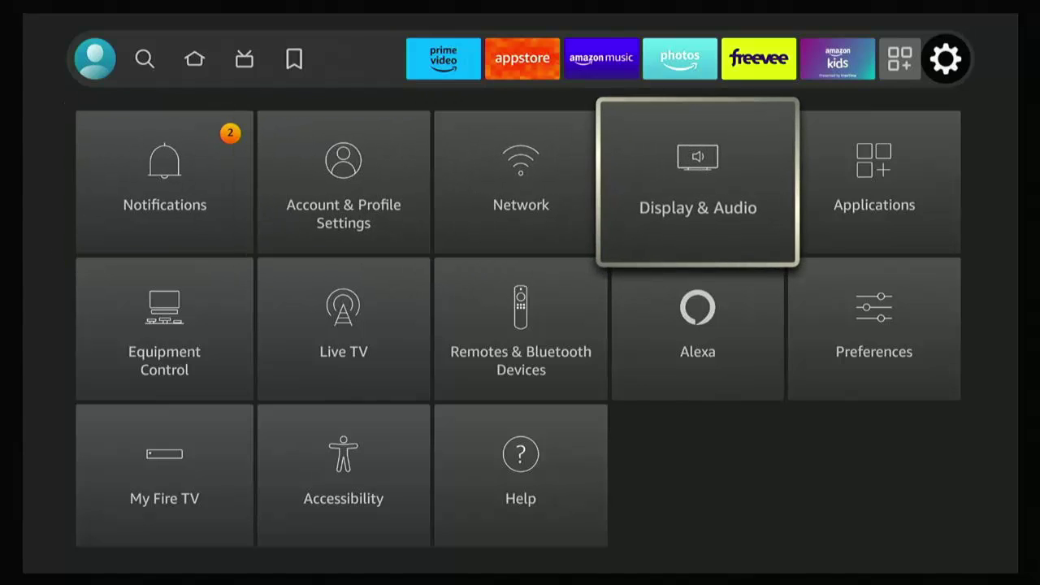
key("Down")
key("Left")
key("Left")
key("Up")
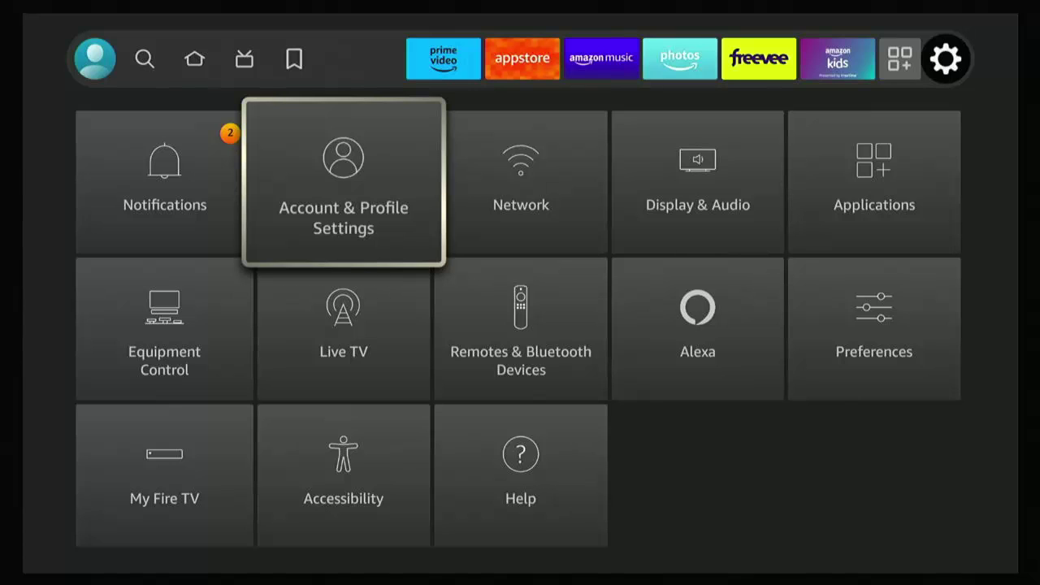
key("Right")
key("Right")
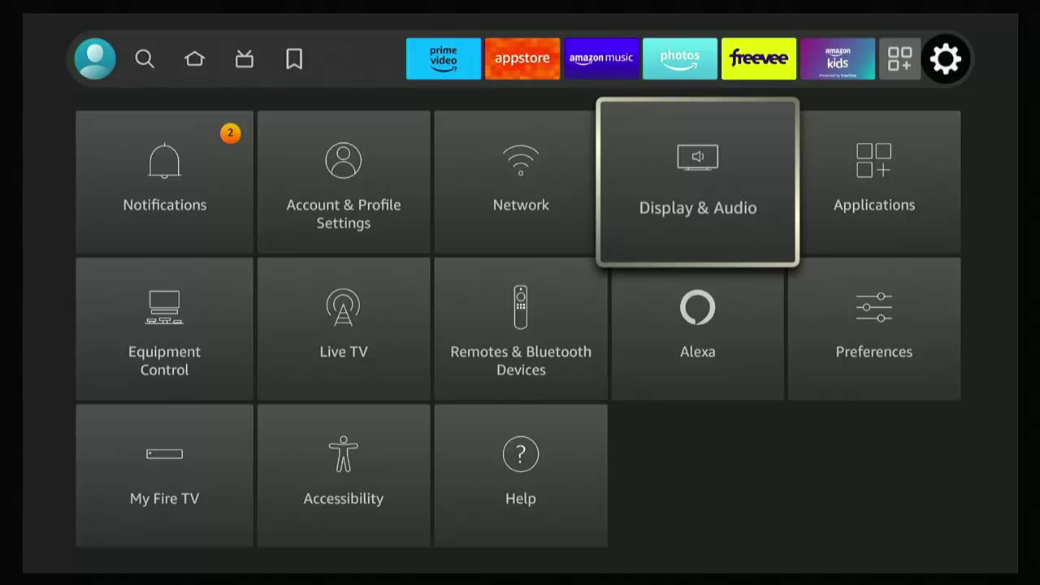
Go back into the Audio settings of Display & Audio and set Surround Sound to PCM.
key("Return")
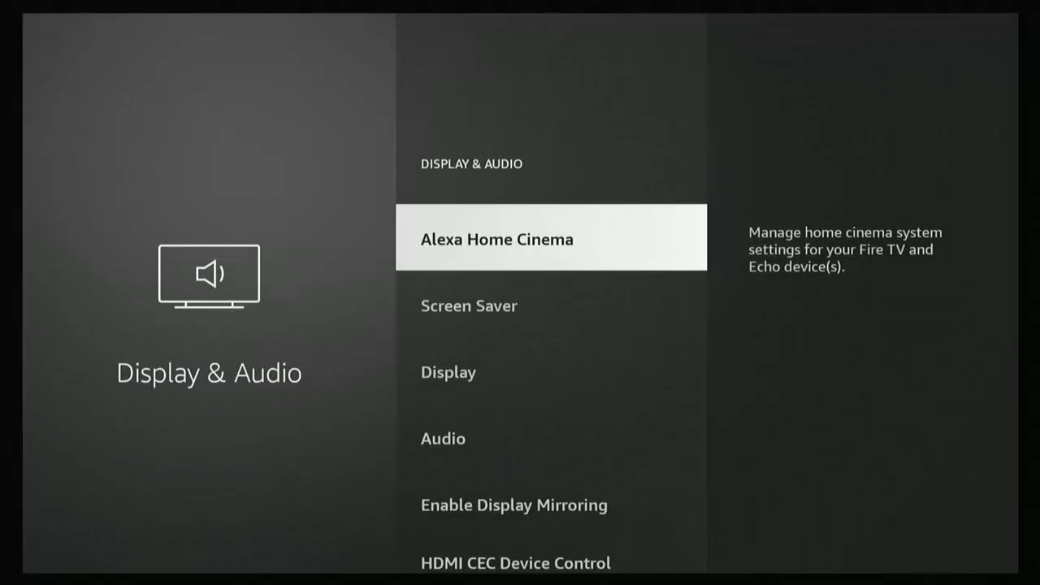
key("Down")
key("Down")
key("Down")
key("Return")
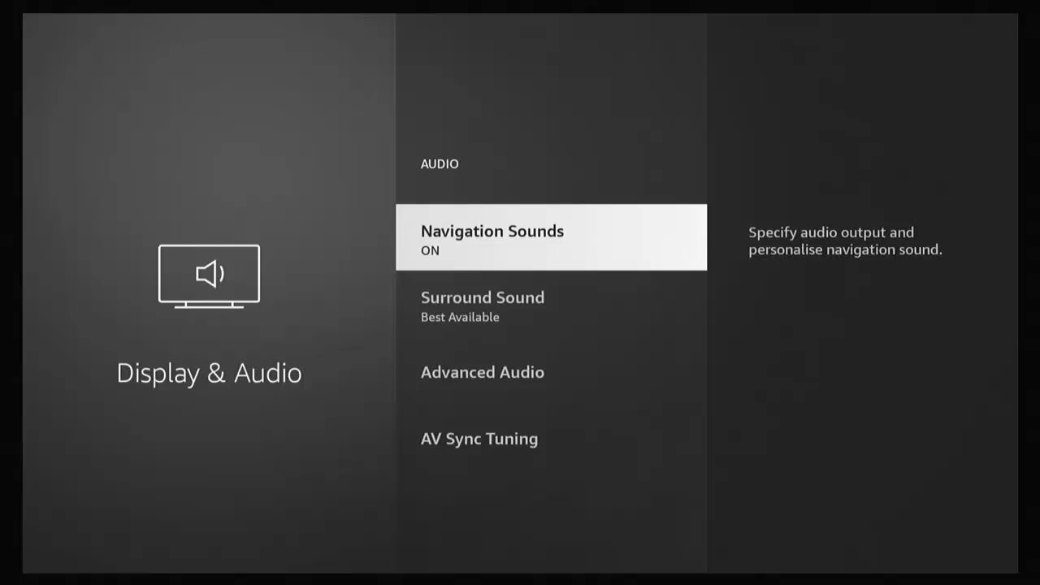
key("Down")
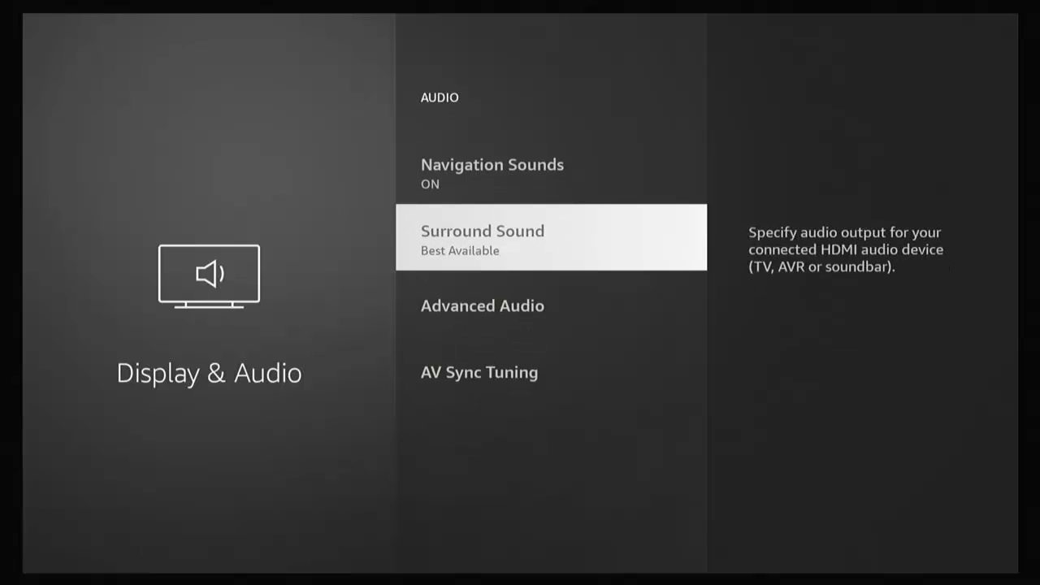
key("Return")
key("Down")
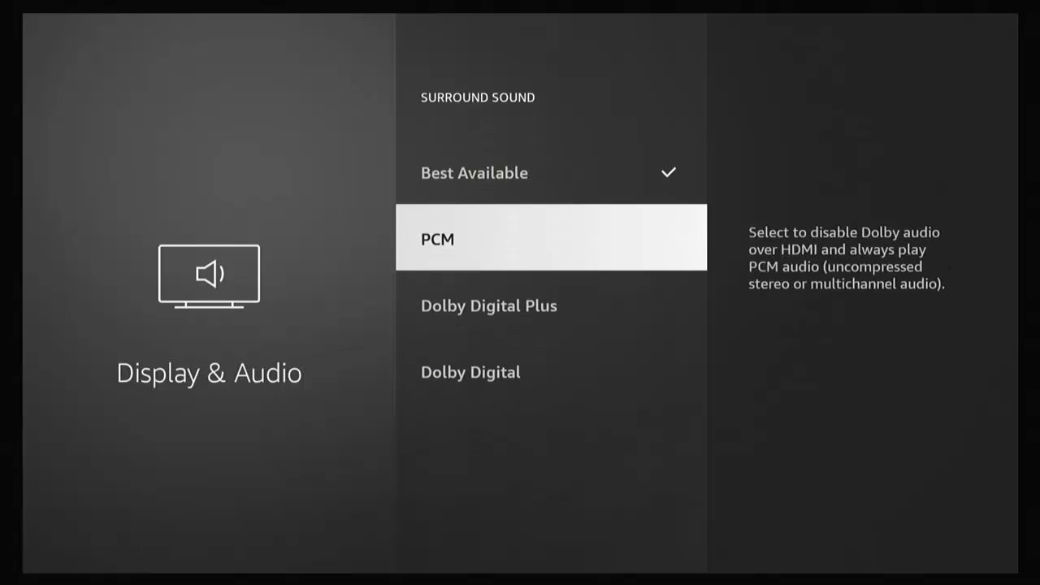
key("Return")
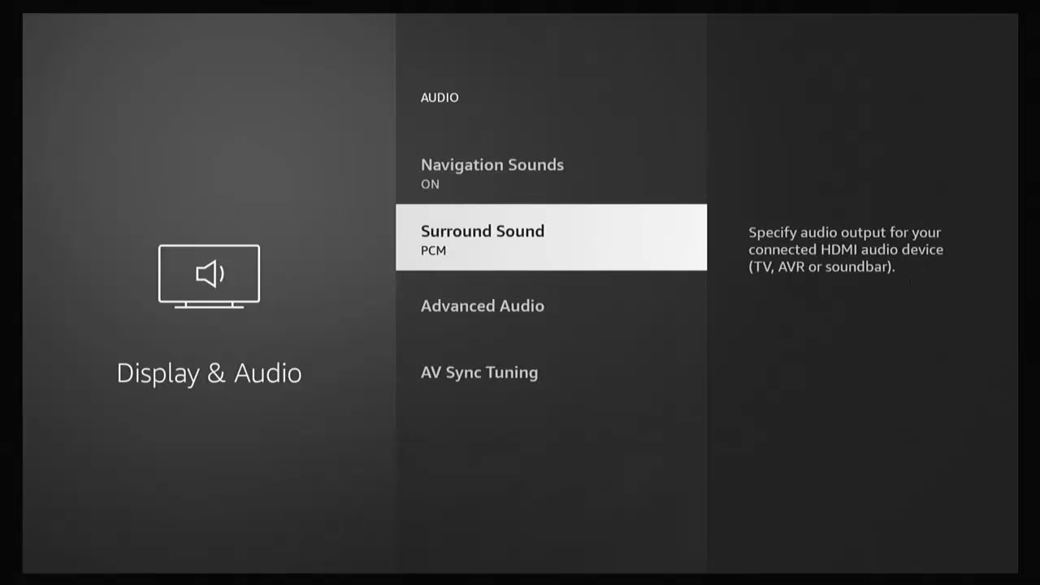
key("Down")
key("Up")
key("Up")
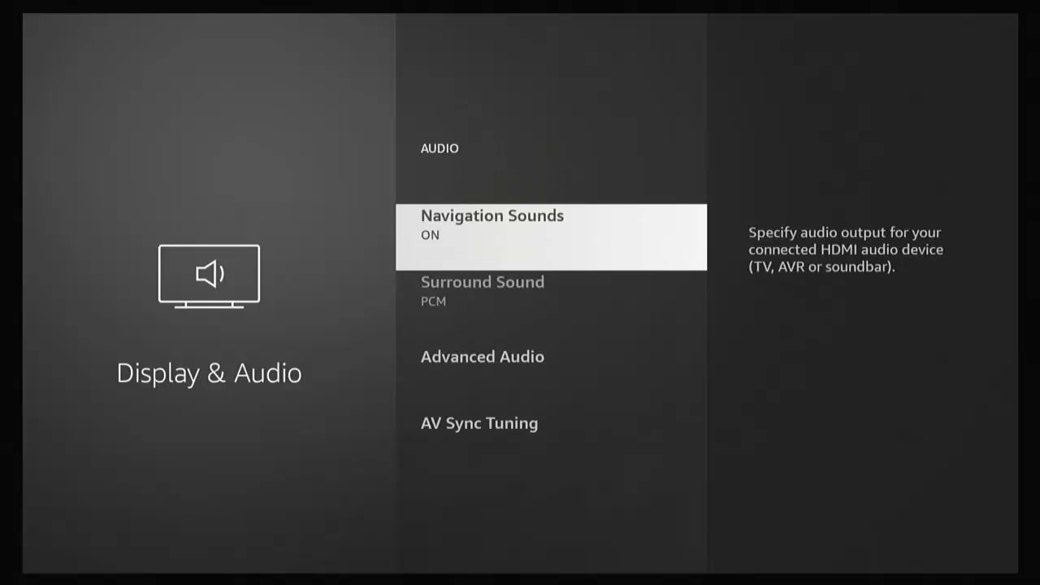
key("Down")
key("Down")
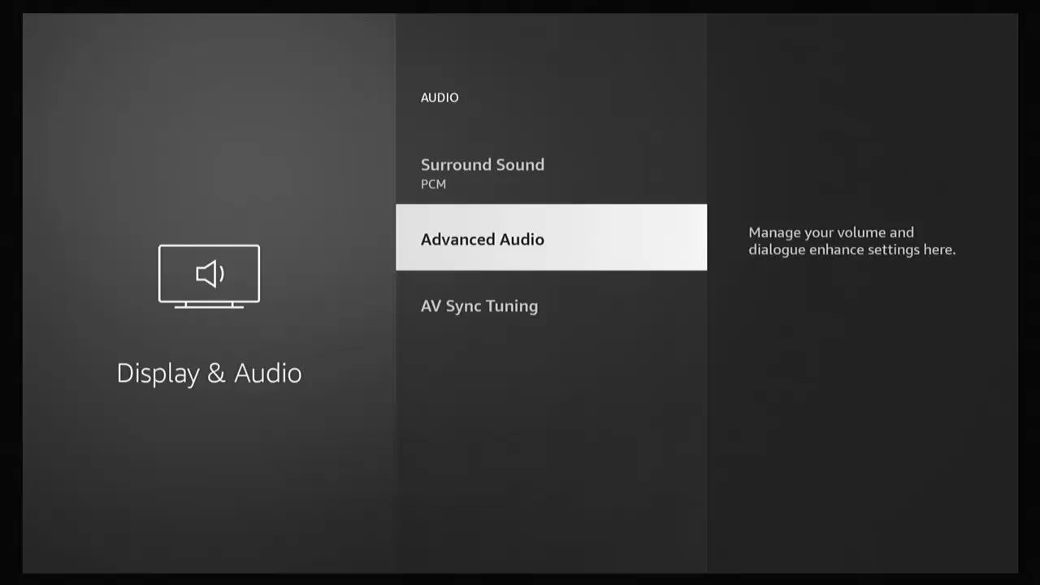
key("Up")
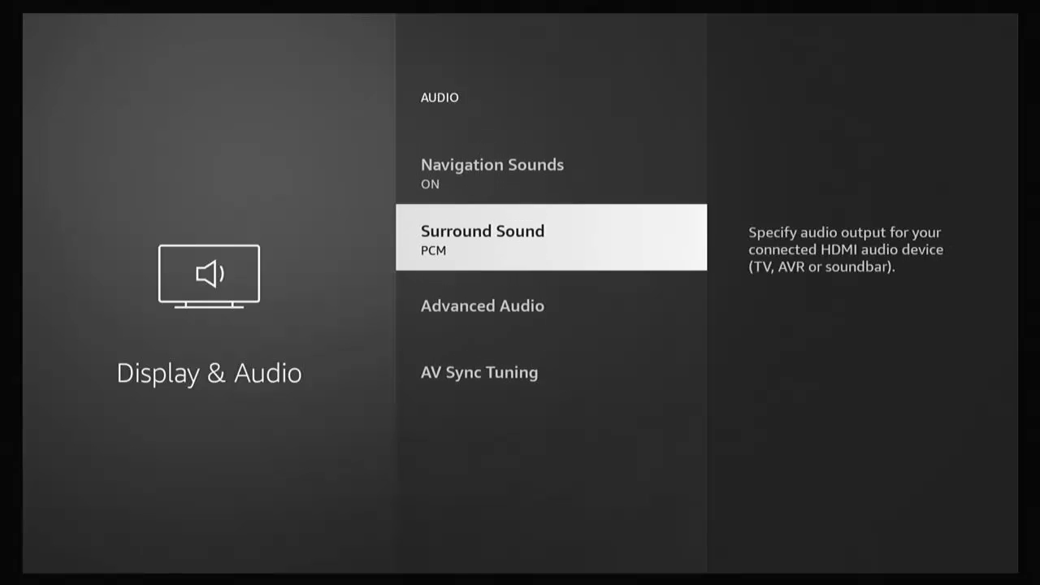
key("Down")
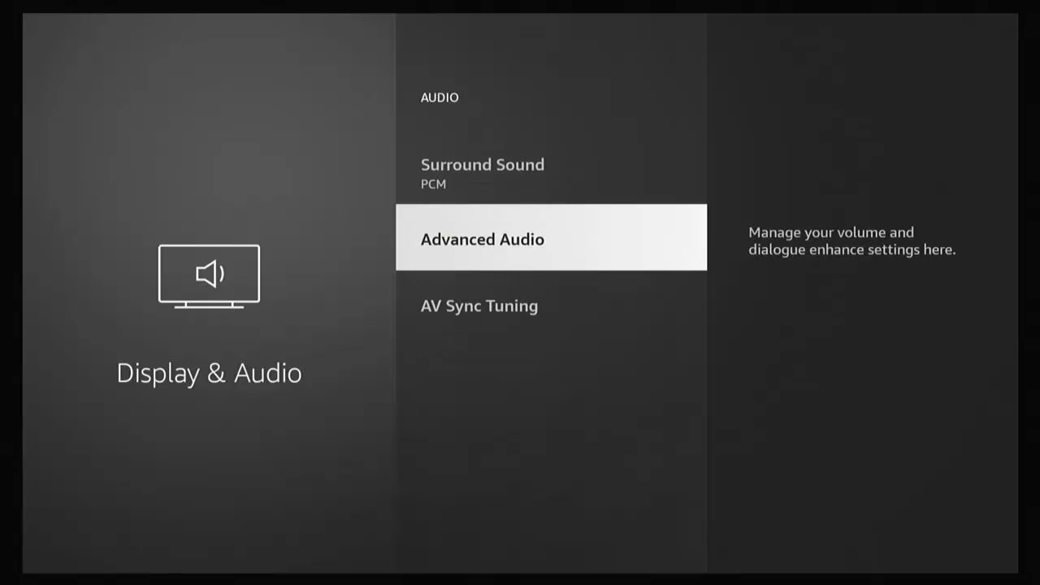
key("Up")
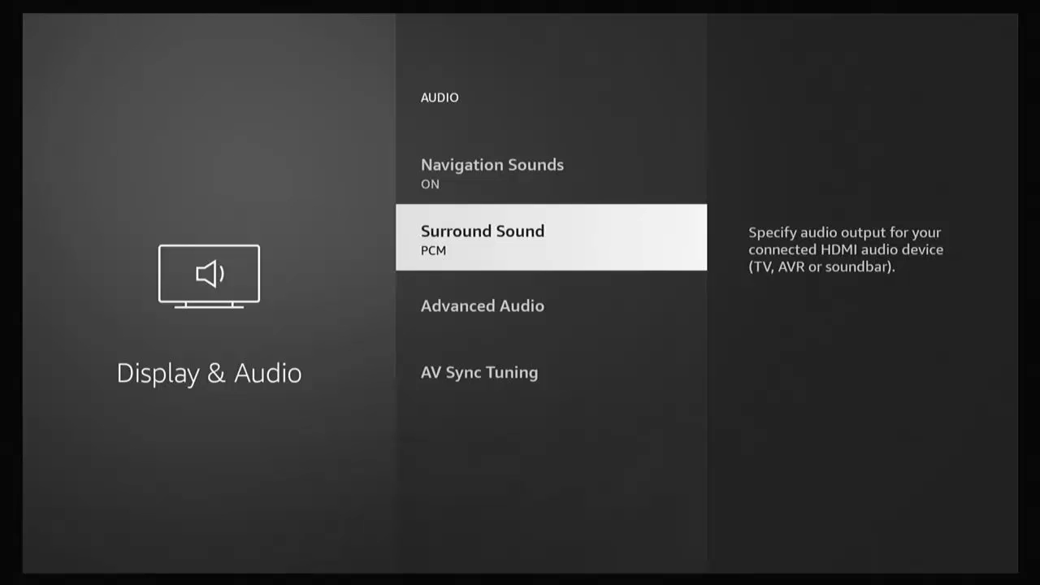
key("Up")
key("Down")
Set Surround Sound to Dolby Digital Plus and acknowledge the HDMI compatibility notice.
key("Return")
key("Down")
key("Down")
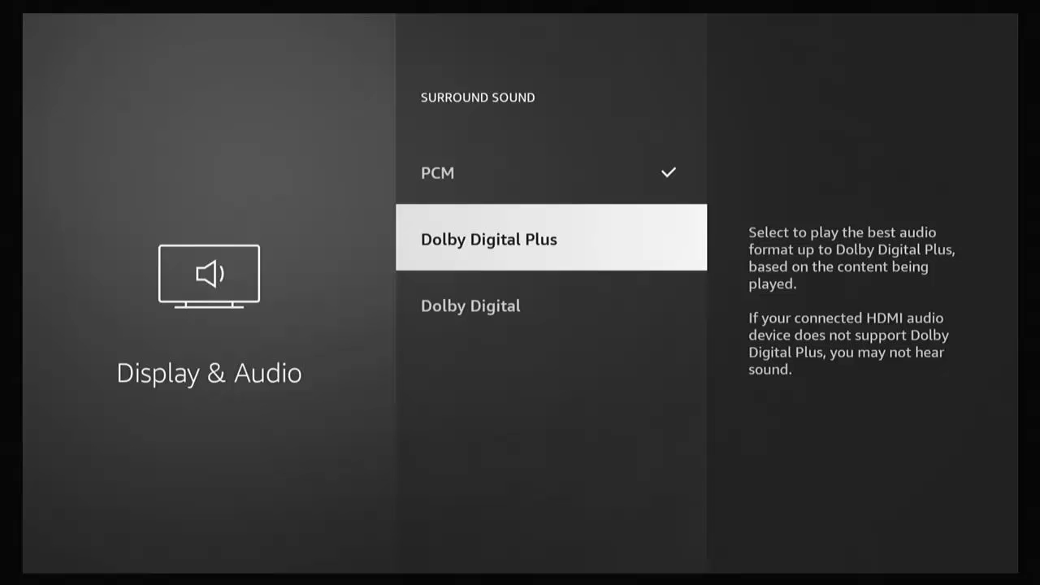
key("Return")
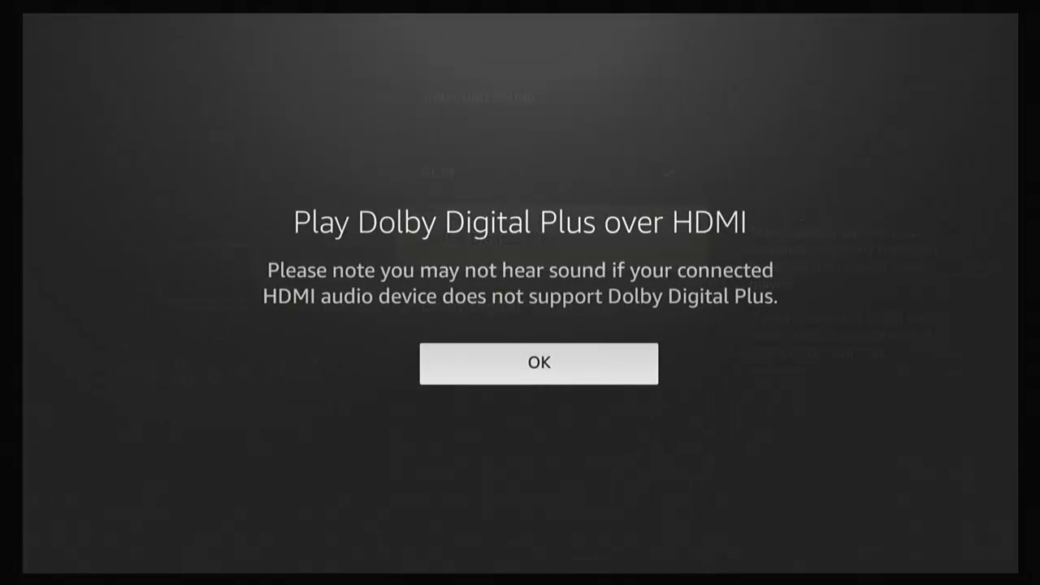
key("Return")
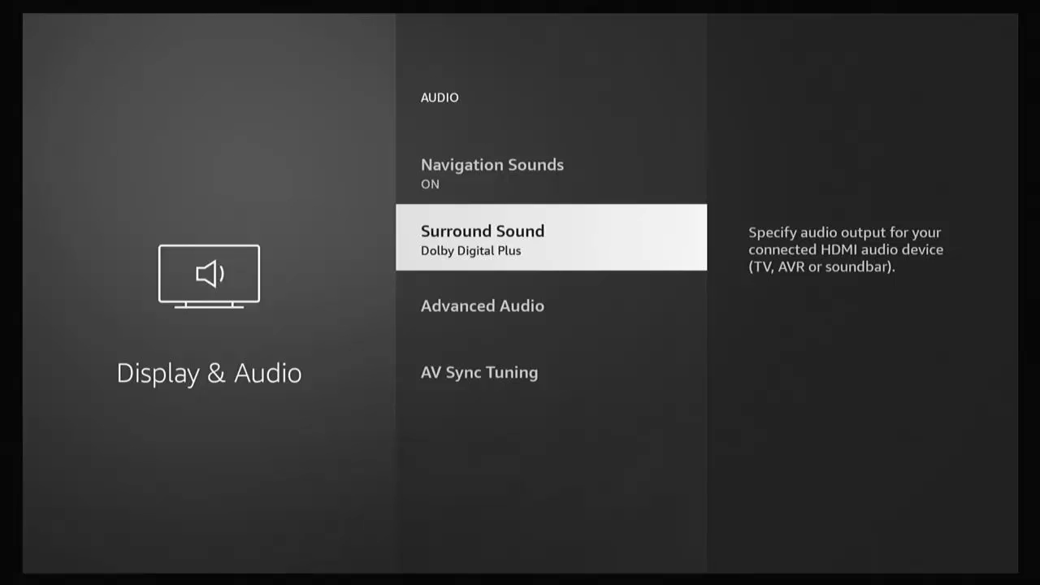
Set Surround Sound to Dolby Digital and acknowledge the HDMI compatibility notice.
key("Return")
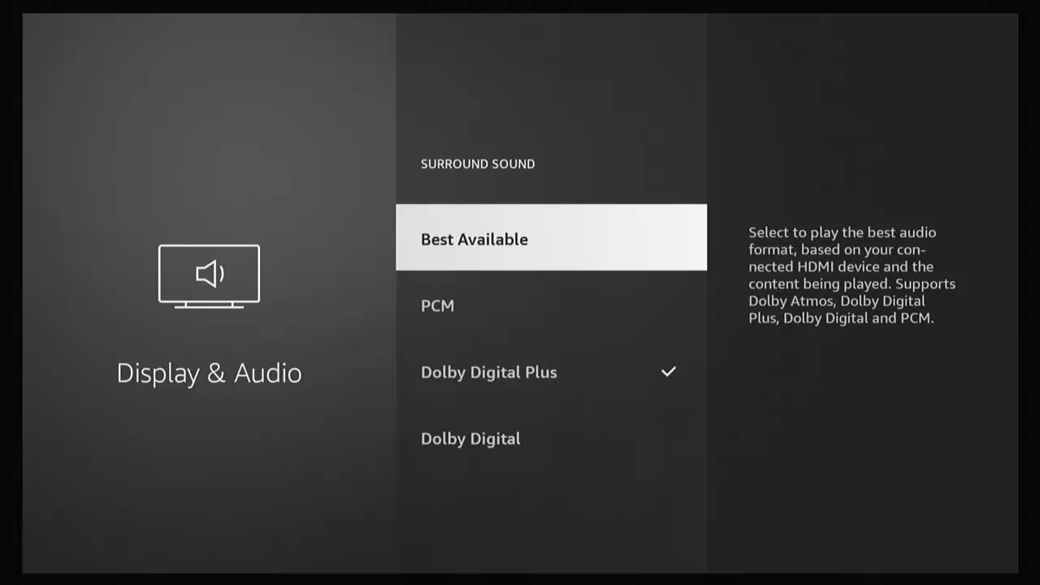
key("Down")
key("Down")
key("Down")
key("Return")
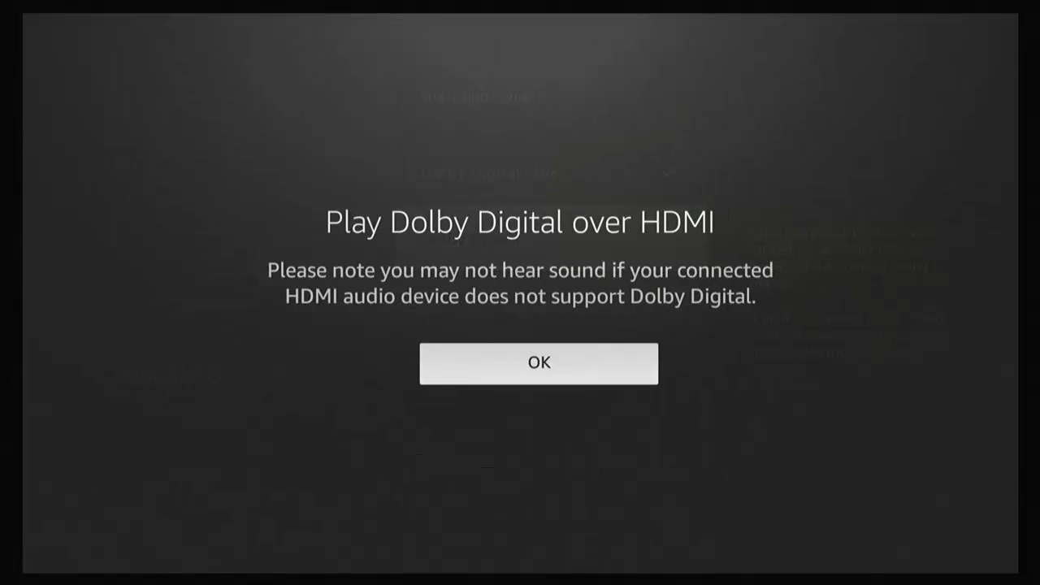
key("Return")
key("Down")
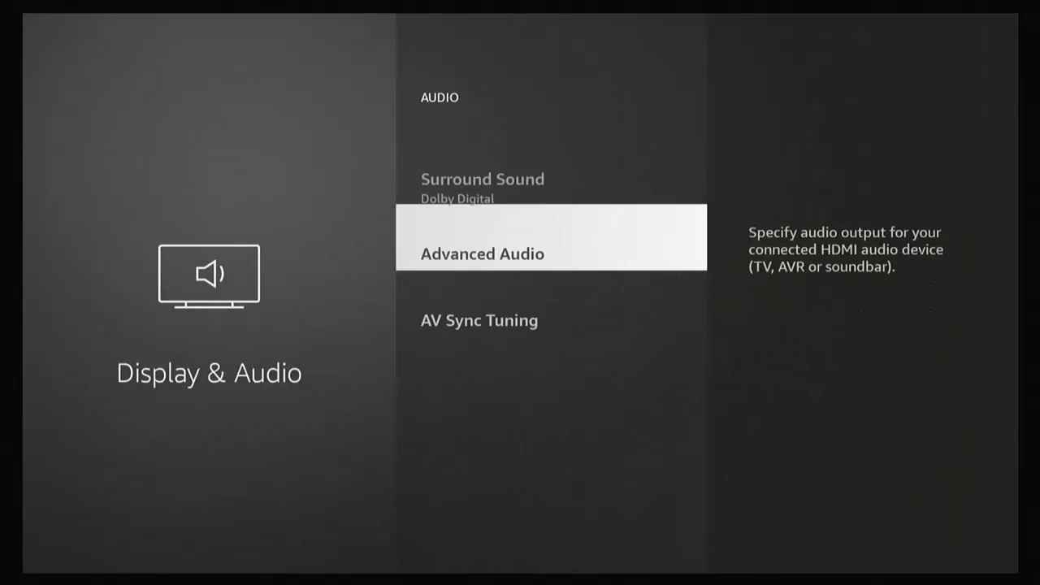
key("Up")
key("Down")
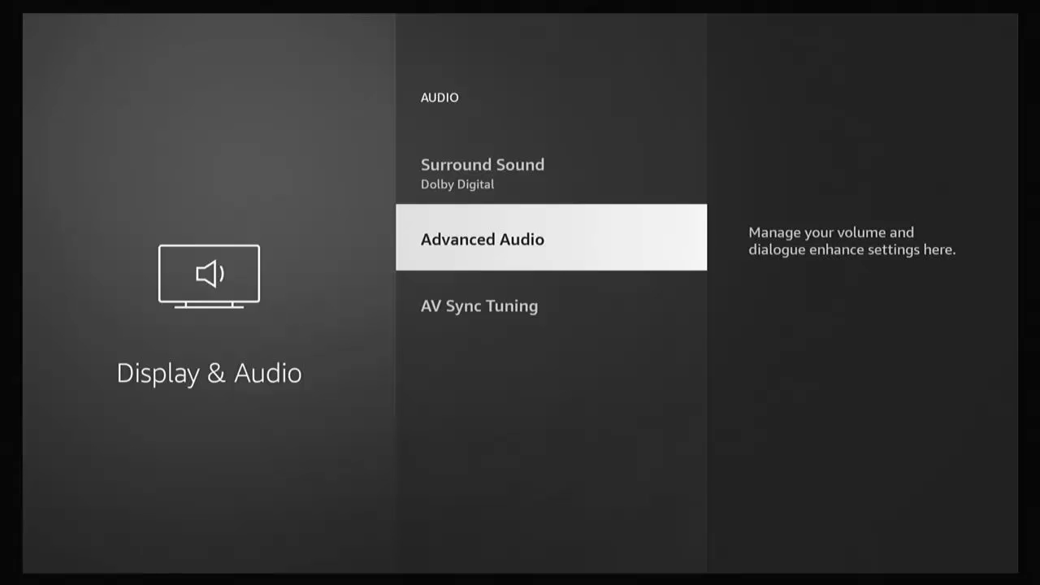
Set Surround Sound to PCM, then reopen its format list to review the PCM option and return to the Audio settings.
key("Up")
key("Return")
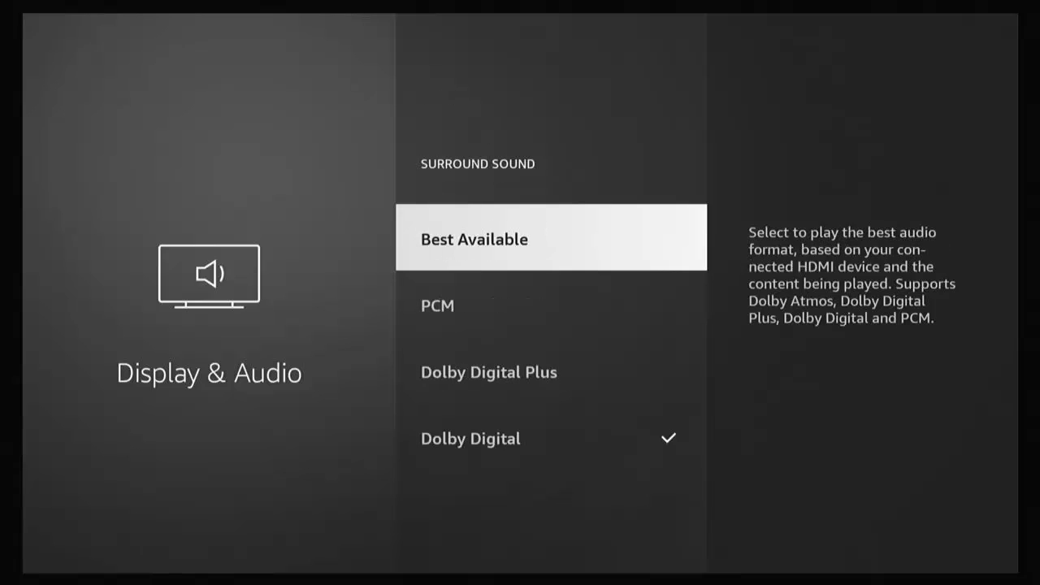
key("Down")
key("Return")
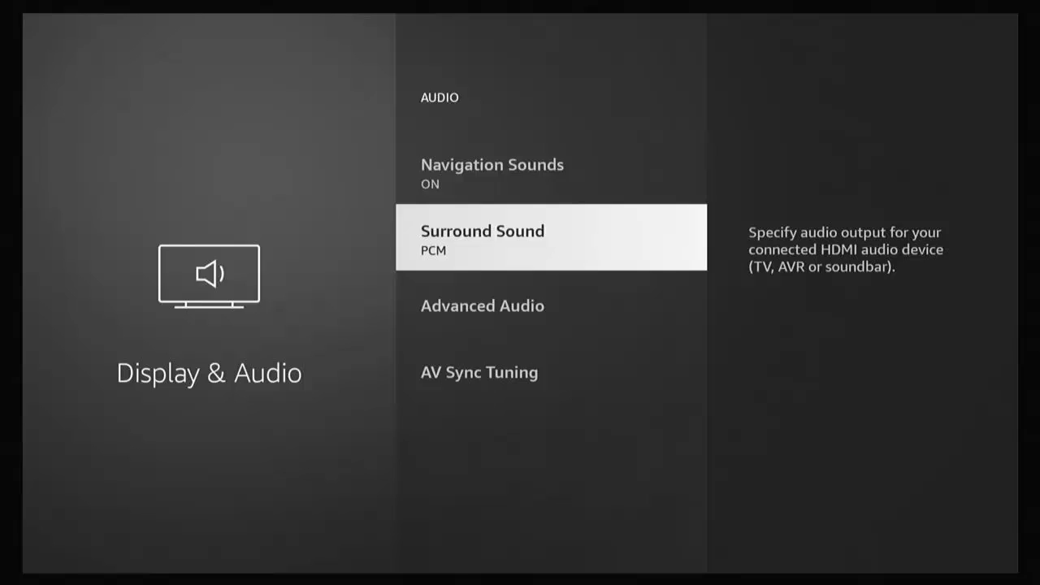
key("Return")
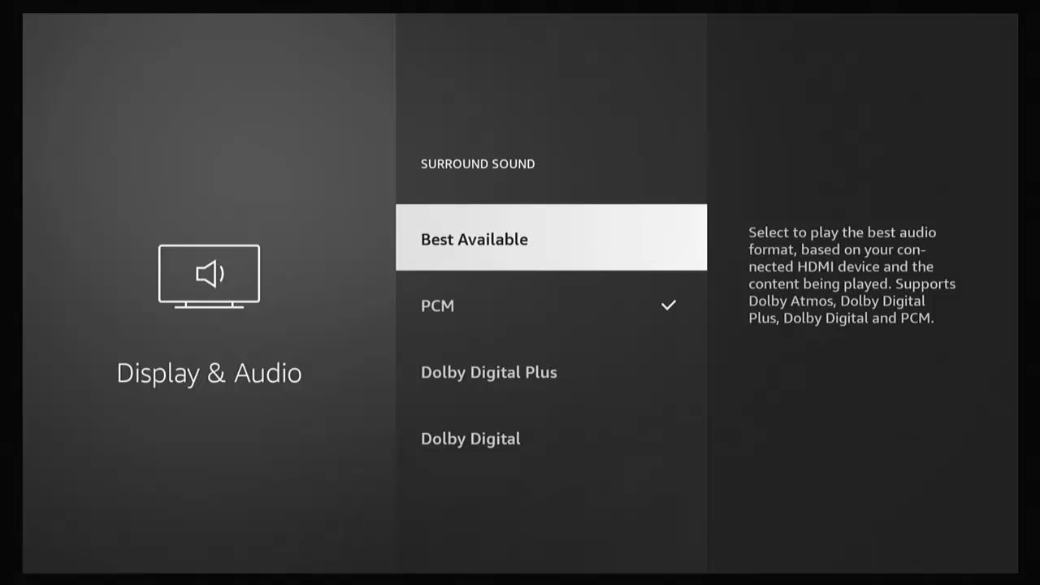
key("Down")
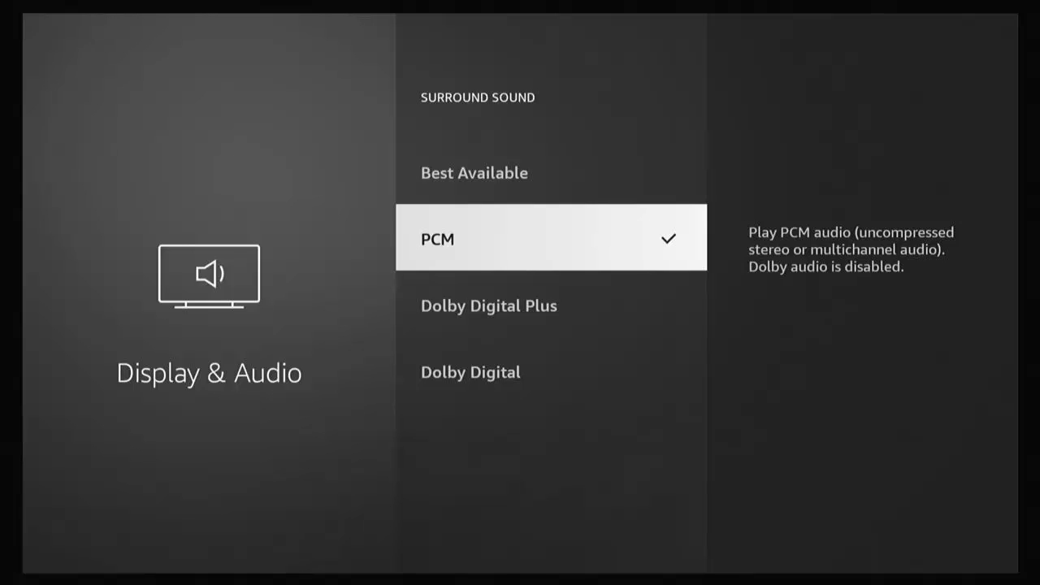
key("Escape")
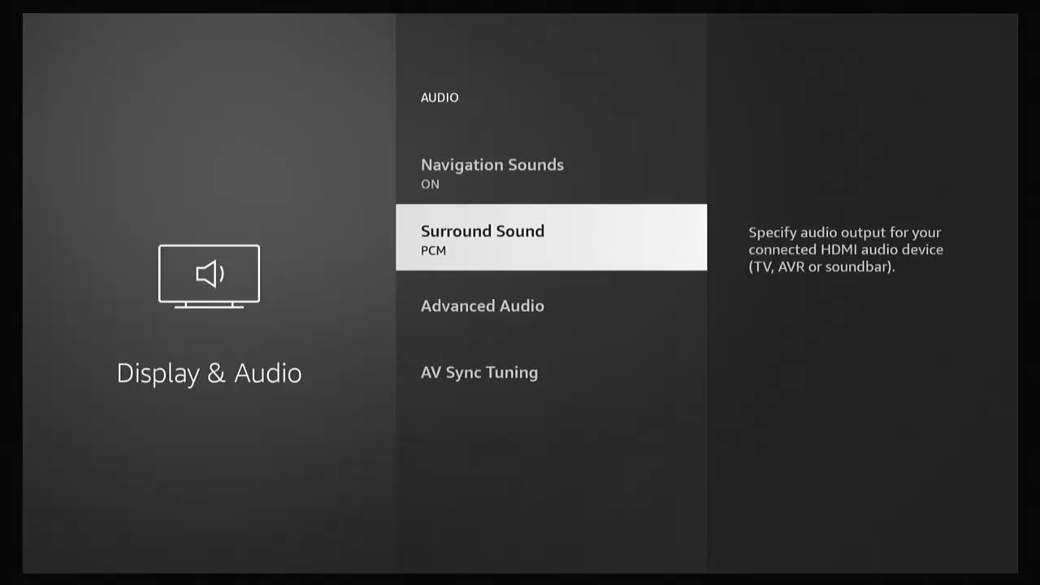
Leave the settings for the Home screen and power off the Fire TV Stick.
key("Escape")
key("Escape")
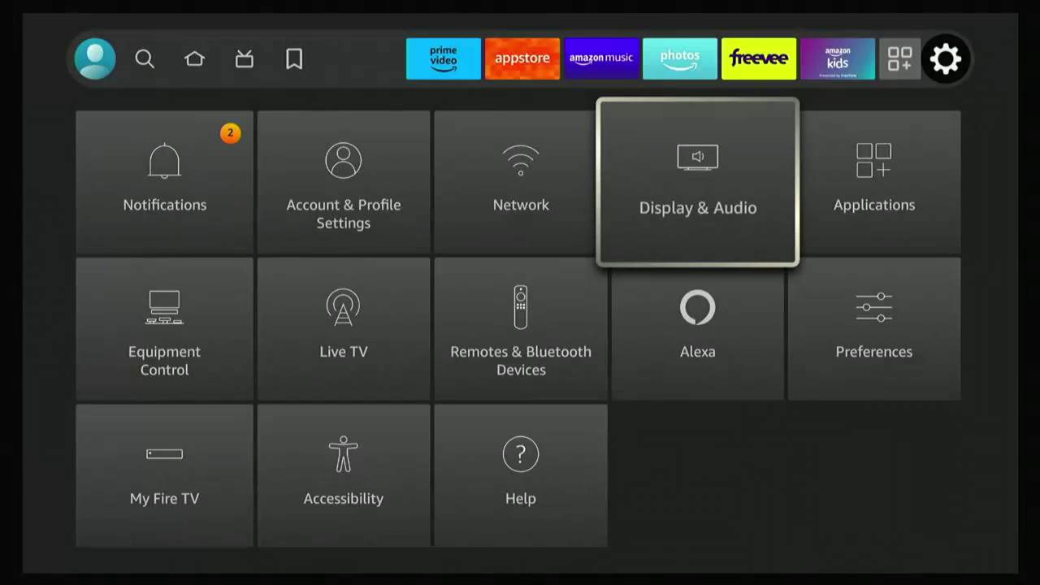
key("Escape")
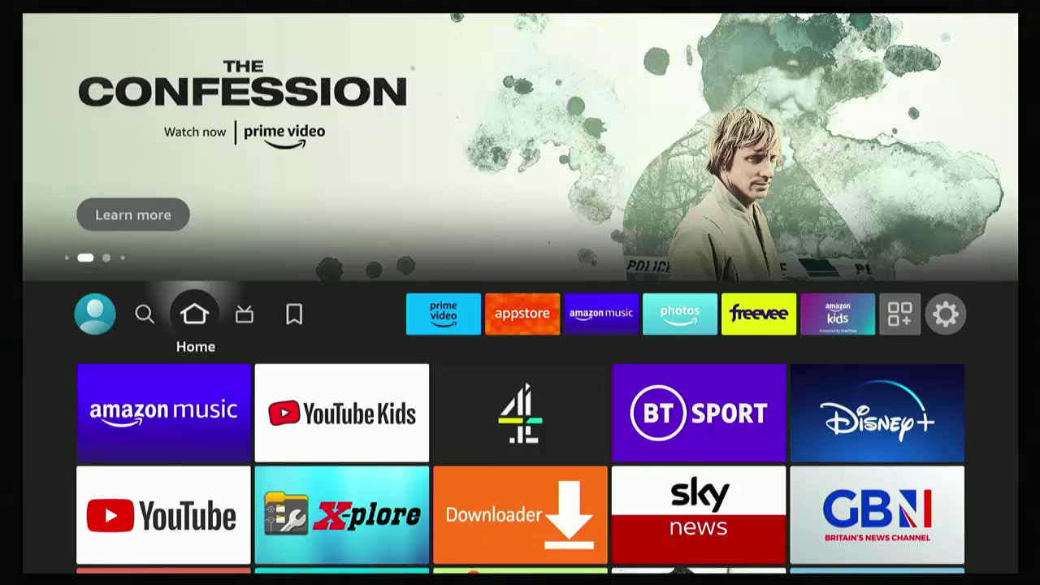
key("XF86PowerOff")
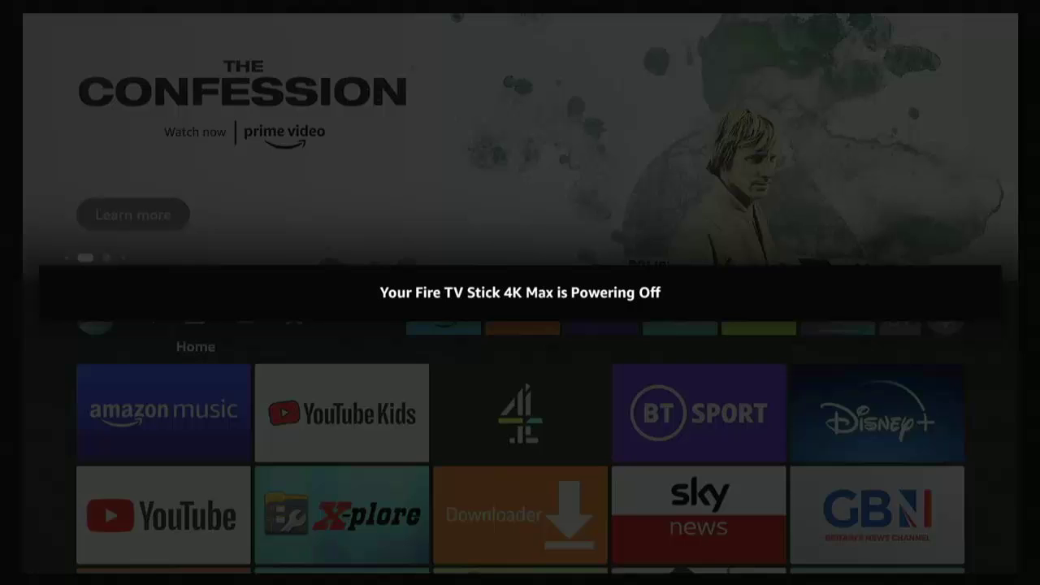